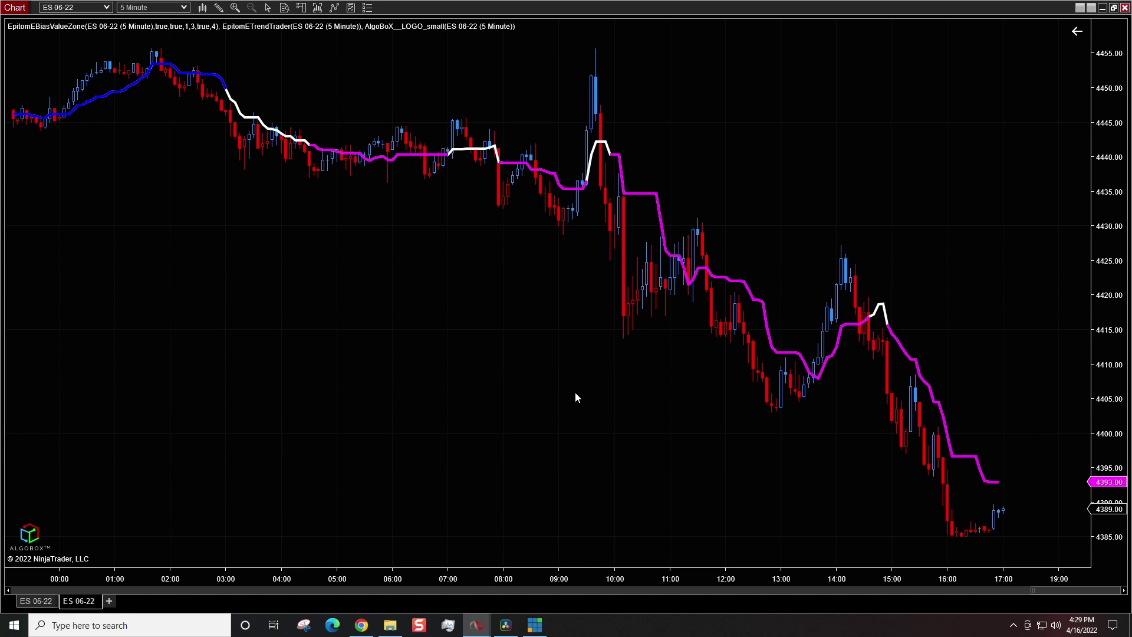
- Draw a horizontal line at about 4390 on the daily ES 06-22 chart, and return to the 5-minute chart
click(43, 605)
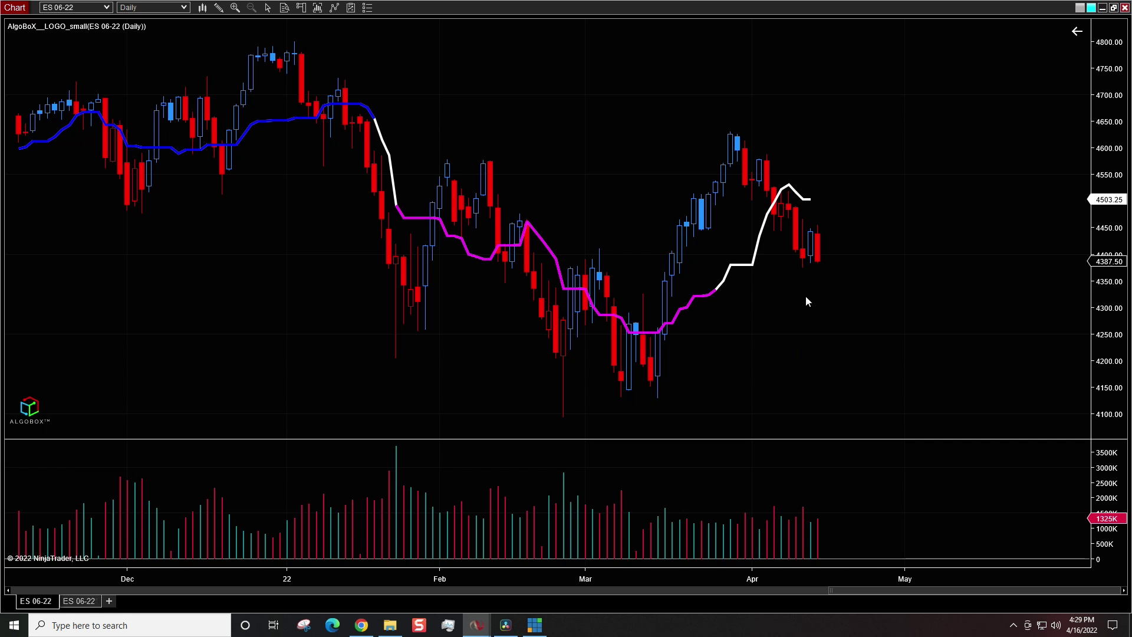
click(808, 264)
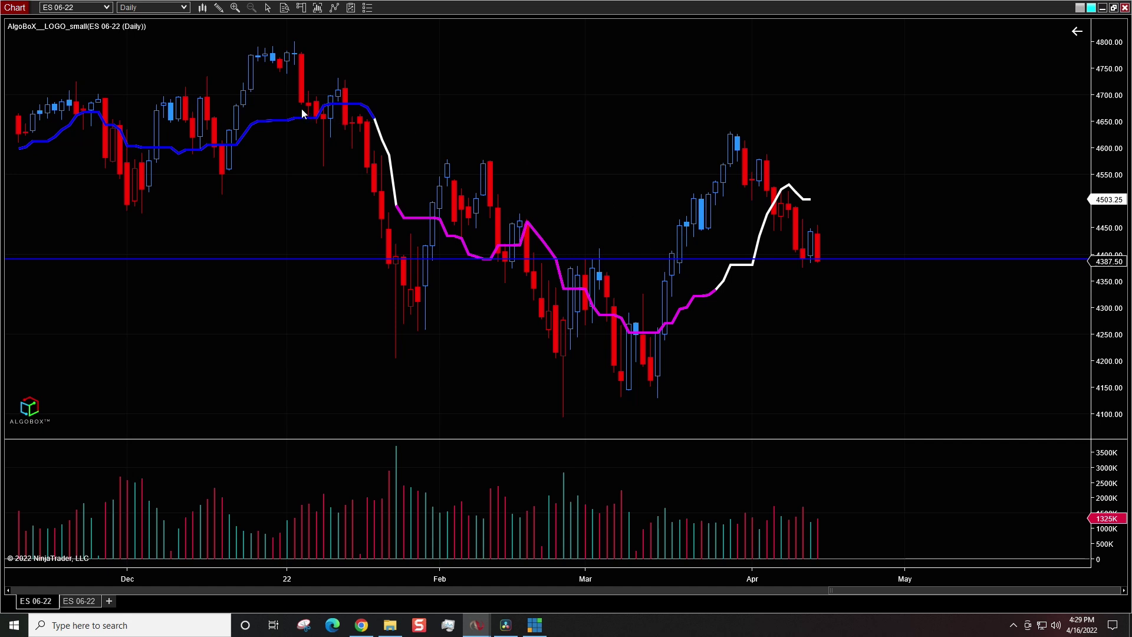
click(219, 8)
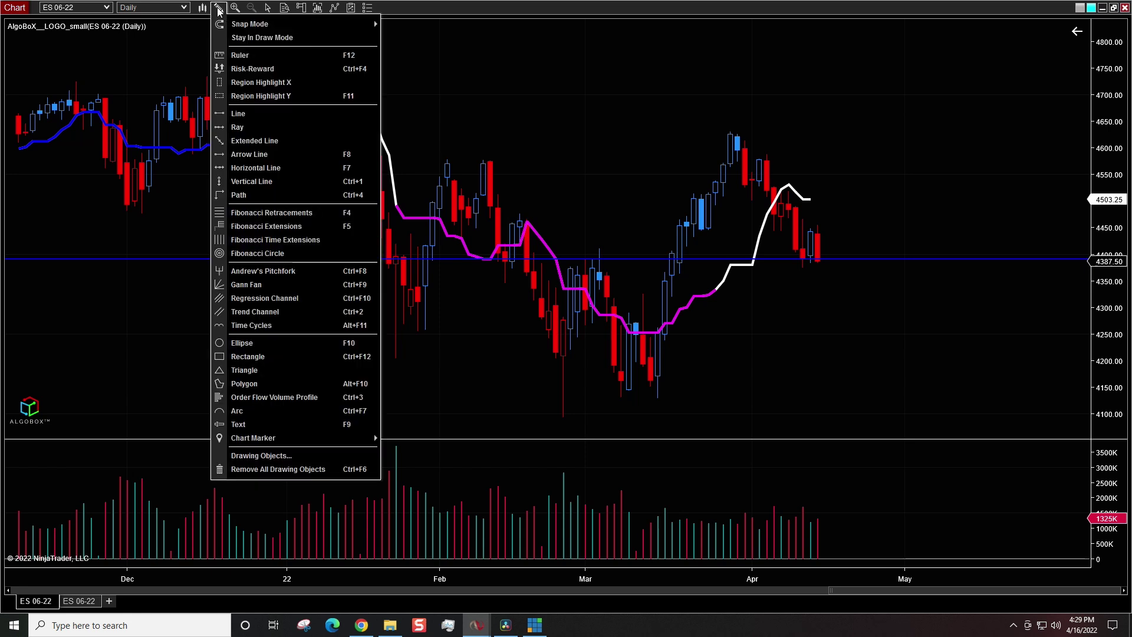
click(275, 168)
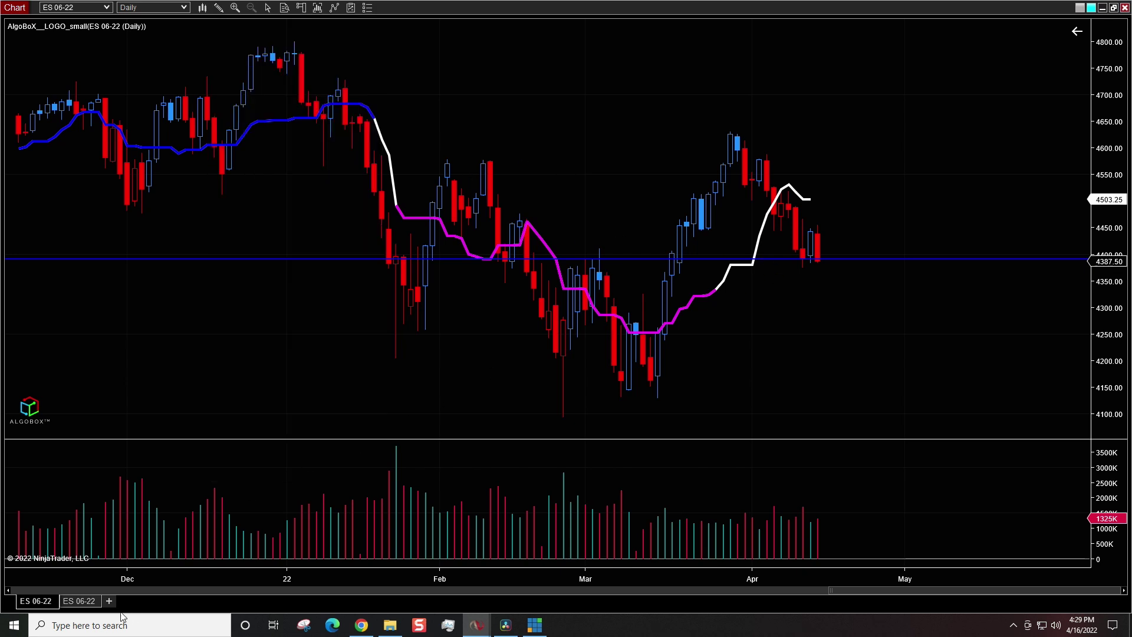
click(83, 601)
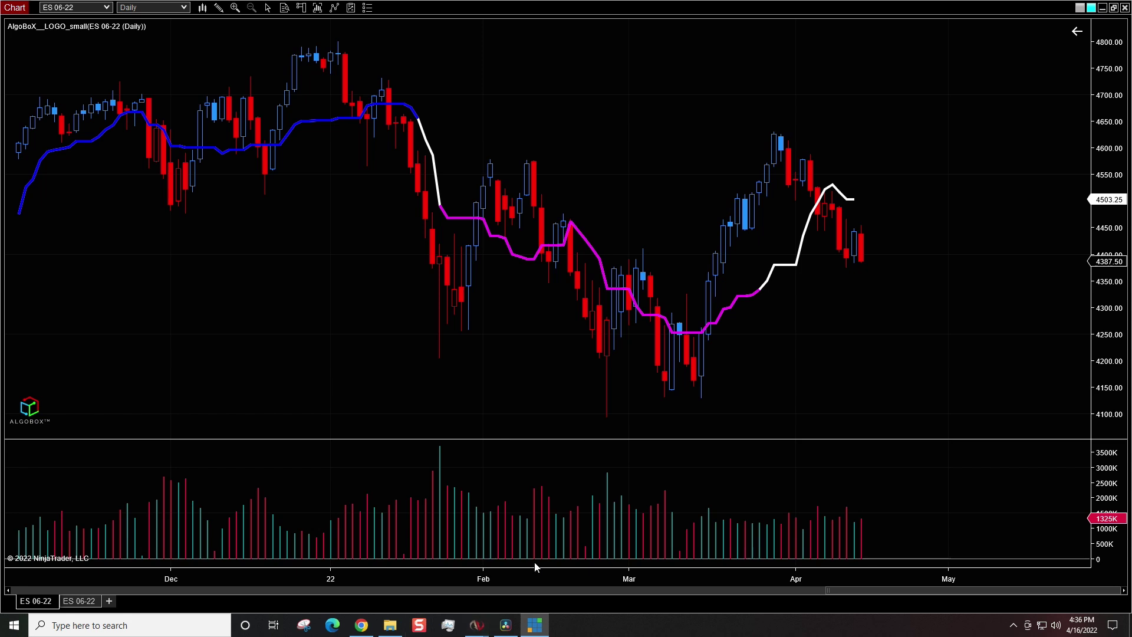
- Open the daily chart's data series settings and toggle Show global draw objects off and back on
right_click(284, 260)
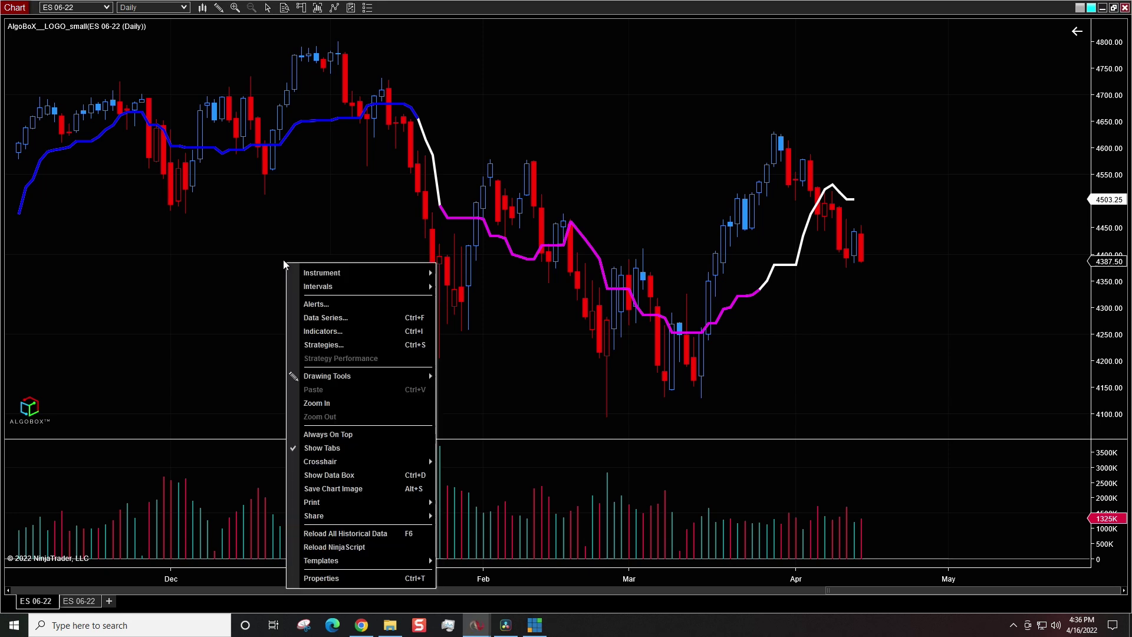
click(321, 317)
scroll(645, 320, down, 4)
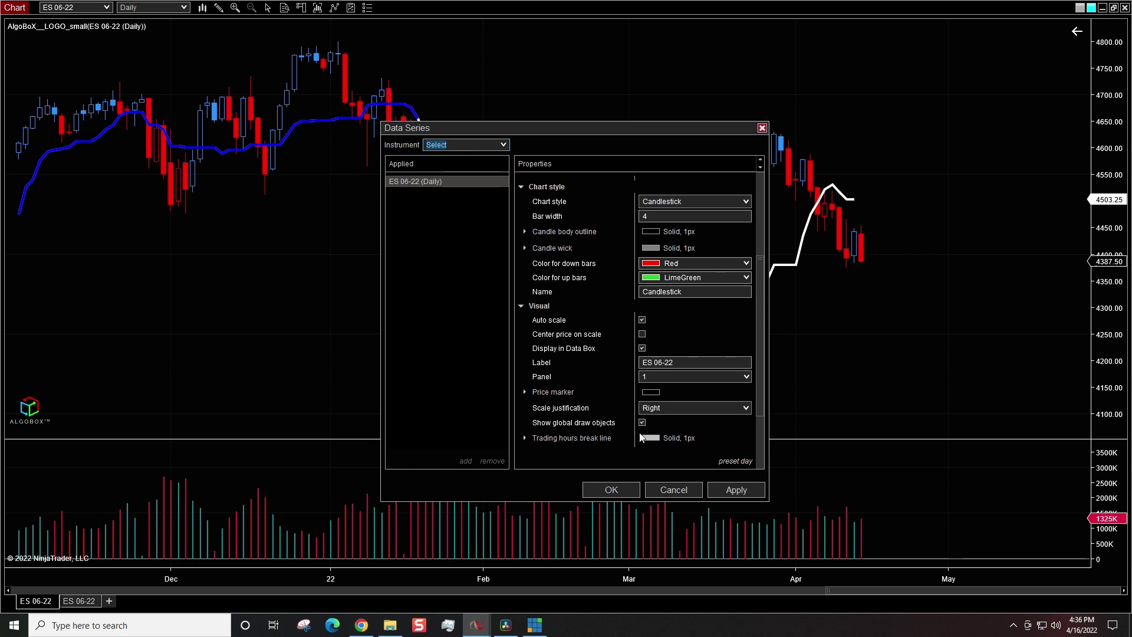
click(643, 424)
click(642, 423)
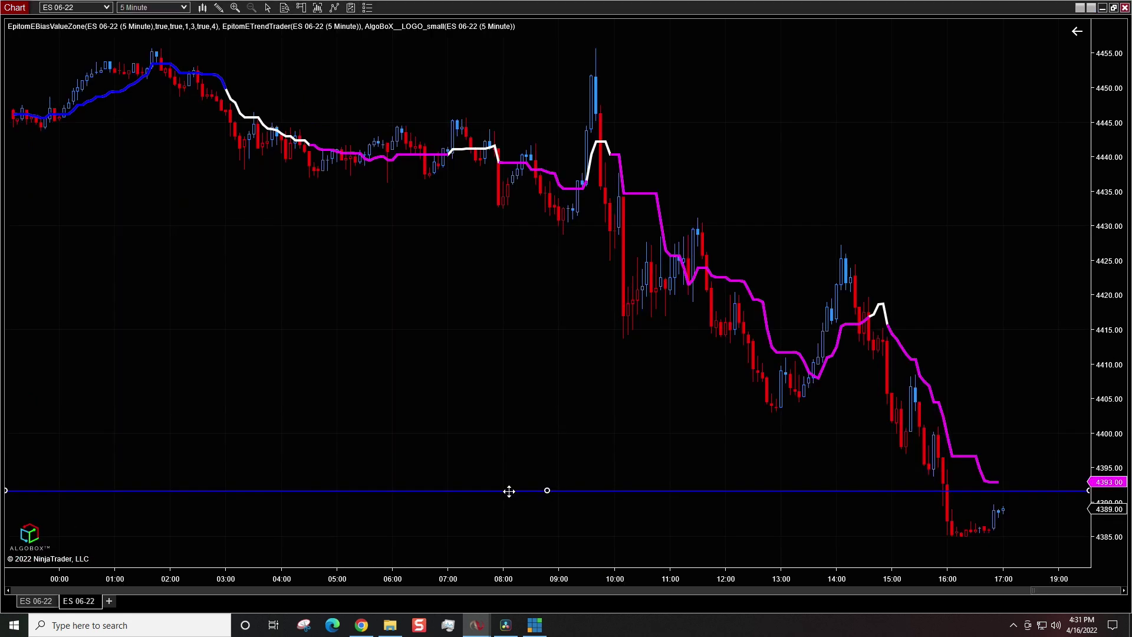
- Attach the horizontal line to ES 06-22 5 Minute in its properties and revert it to ES 06-22 (All charts)
right_click(509, 491)
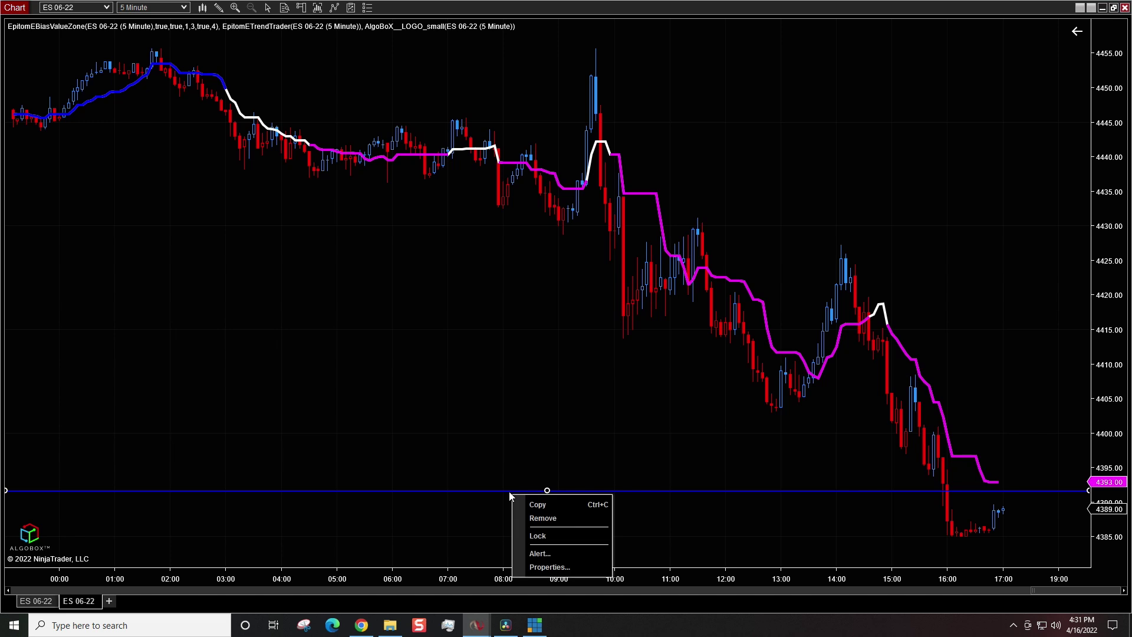
click(546, 567)
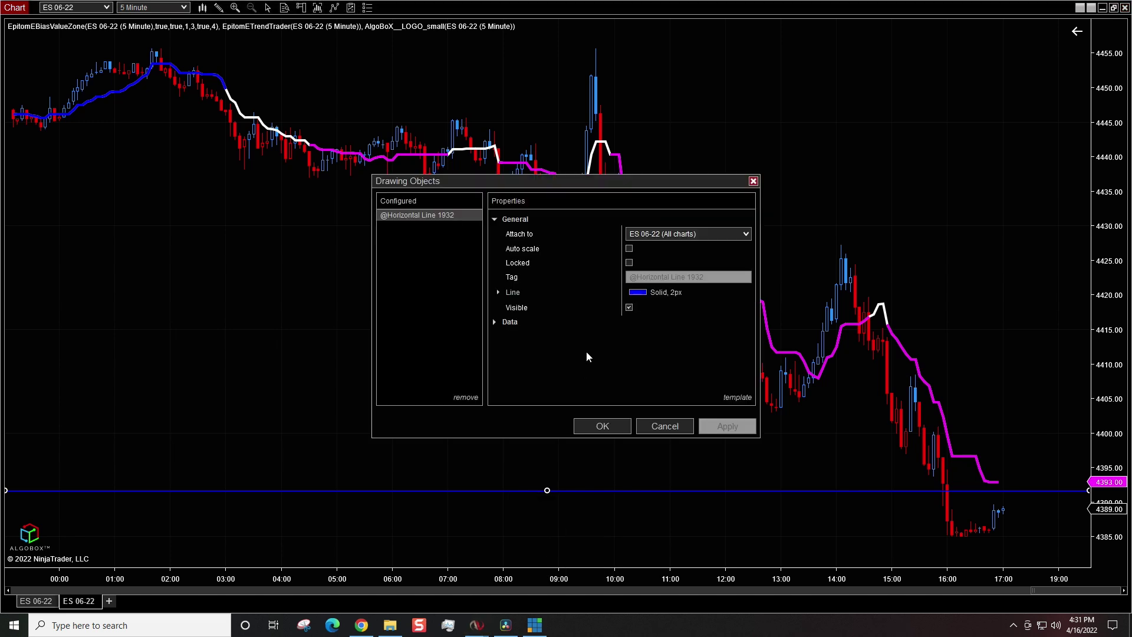
click(719, 236)
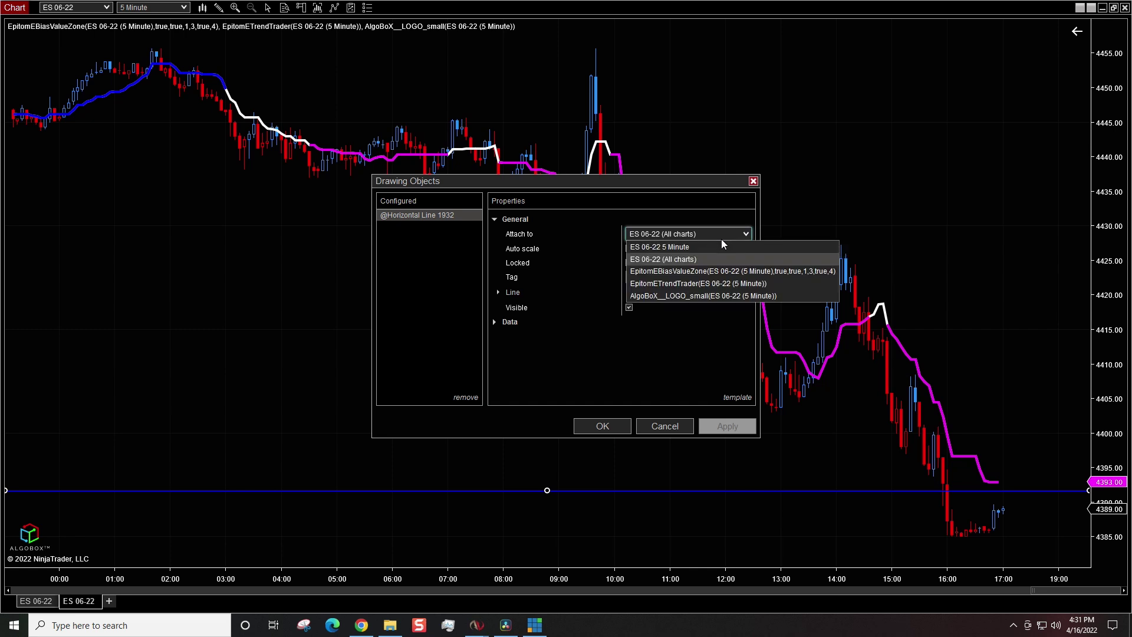
click(687, 250)
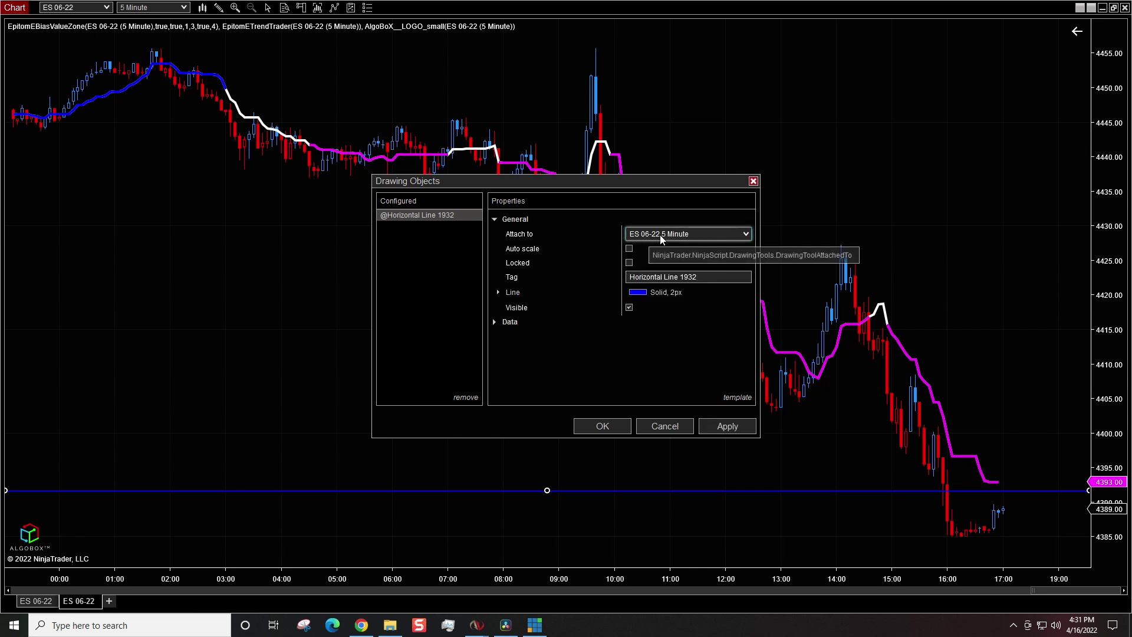
click(747, 234)
click(699, 259)
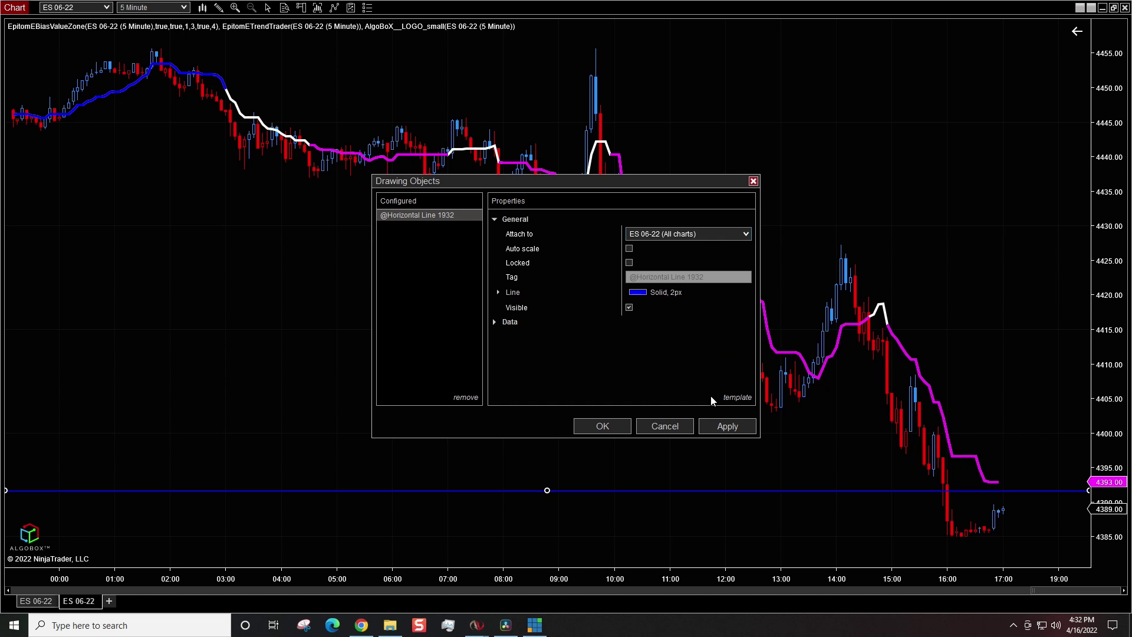
- View the template save options for the horizontal line, and close its properties without saving
mouse_move(737, 404)
click(703, 398)
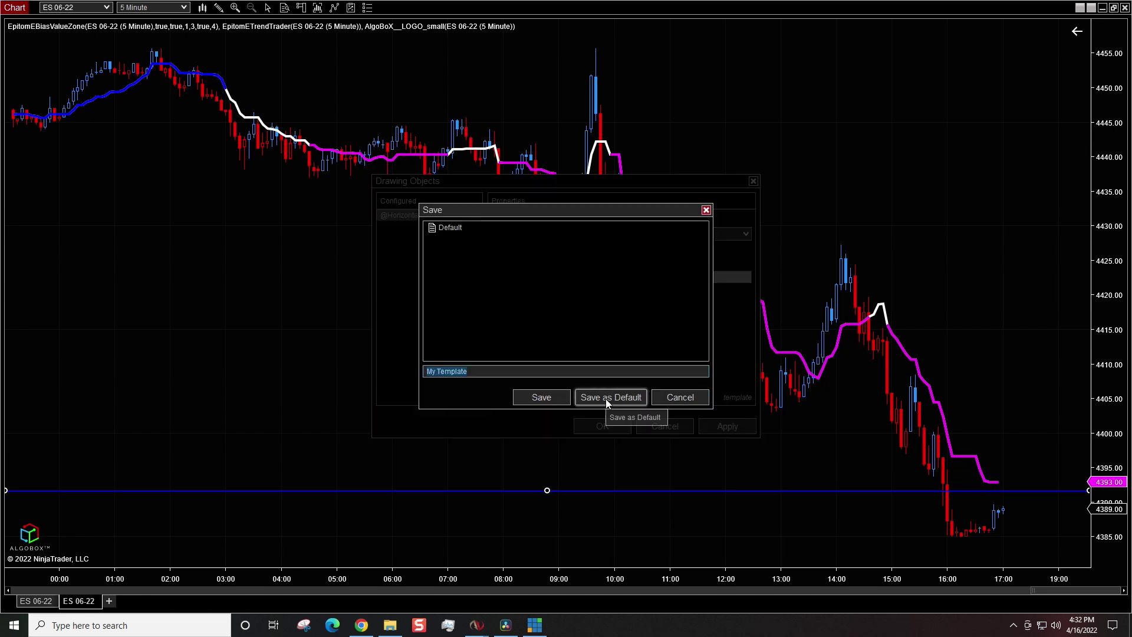
click(678, 404)
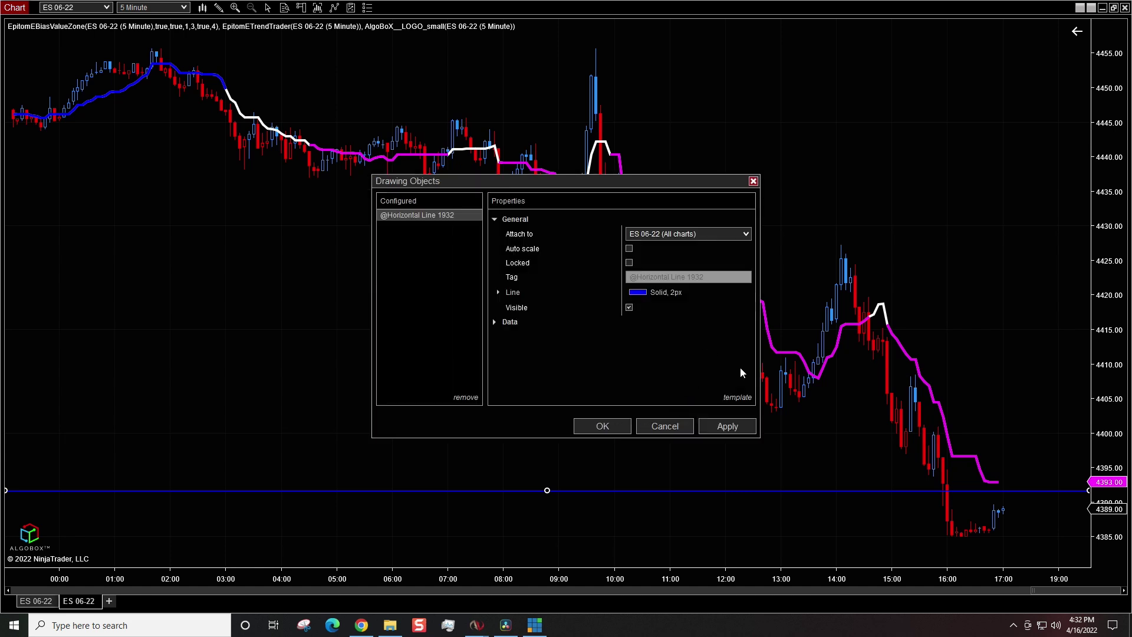
click(681, 425)
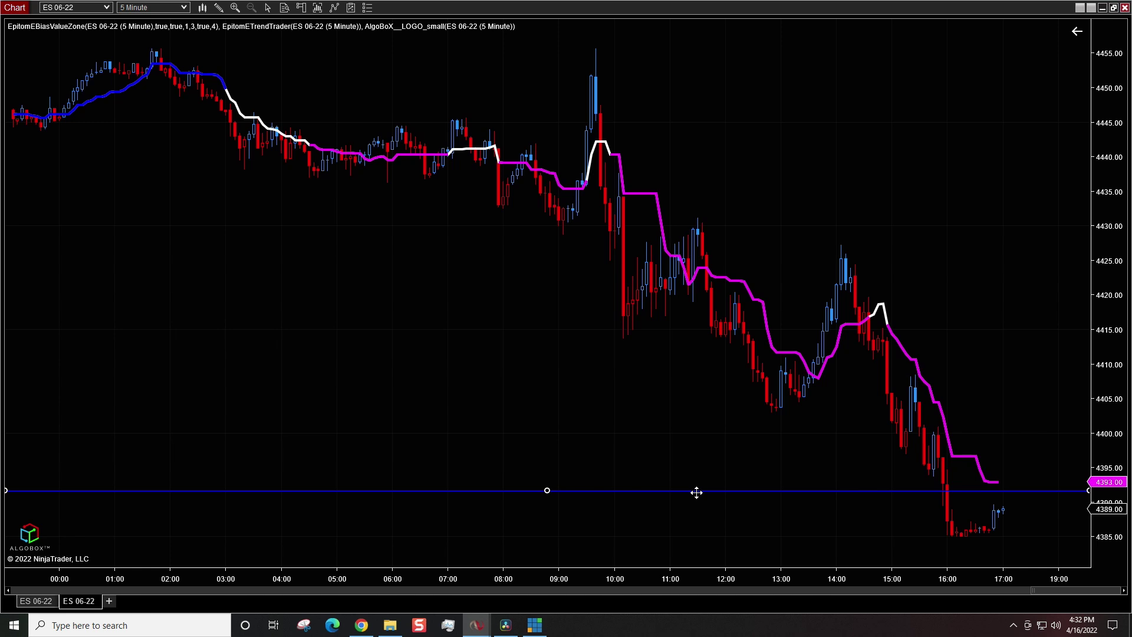
- Draw a Region Highlight Y zone from about 4414 to 4416.5 on the 5-minute chart
click(699, 474)
drag(626, 338, 624, 320)
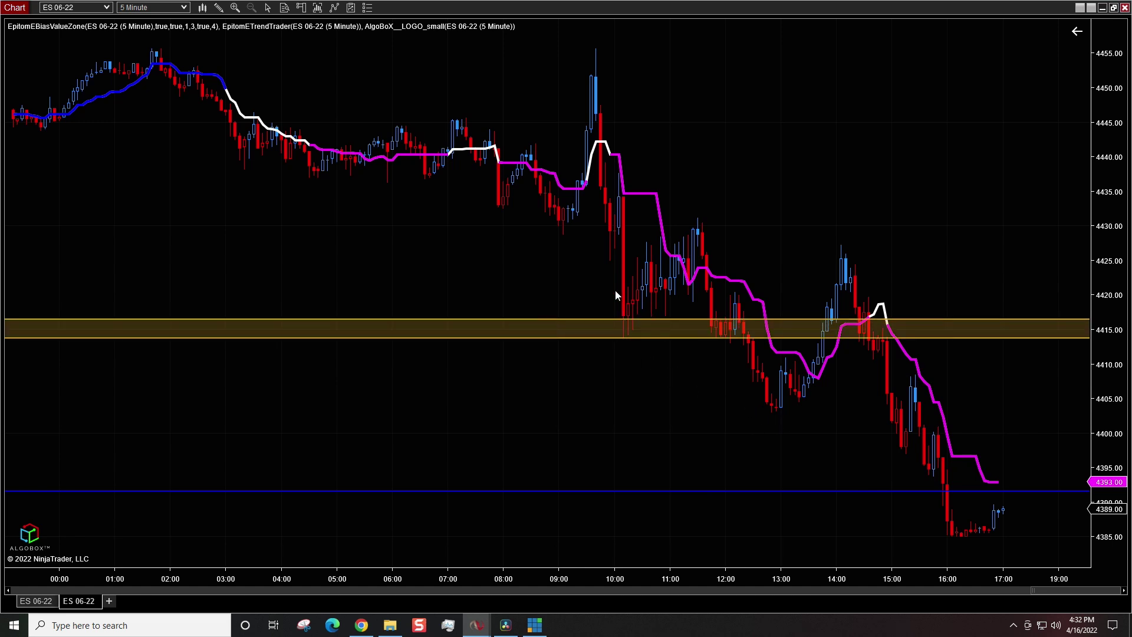
click(219, 8)
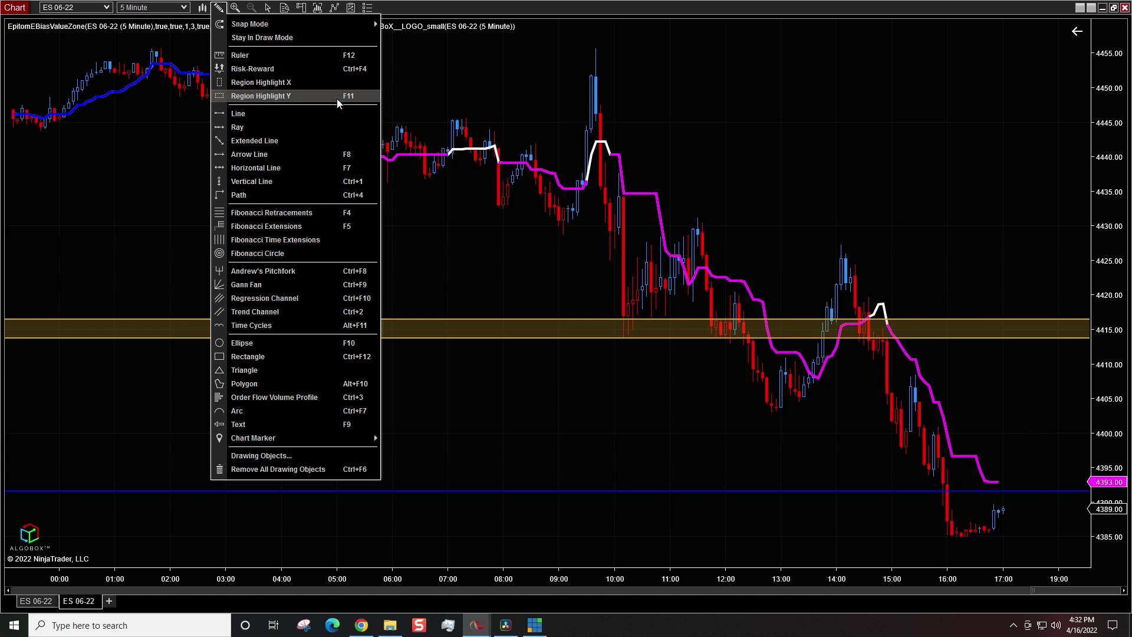
click(511, 303)
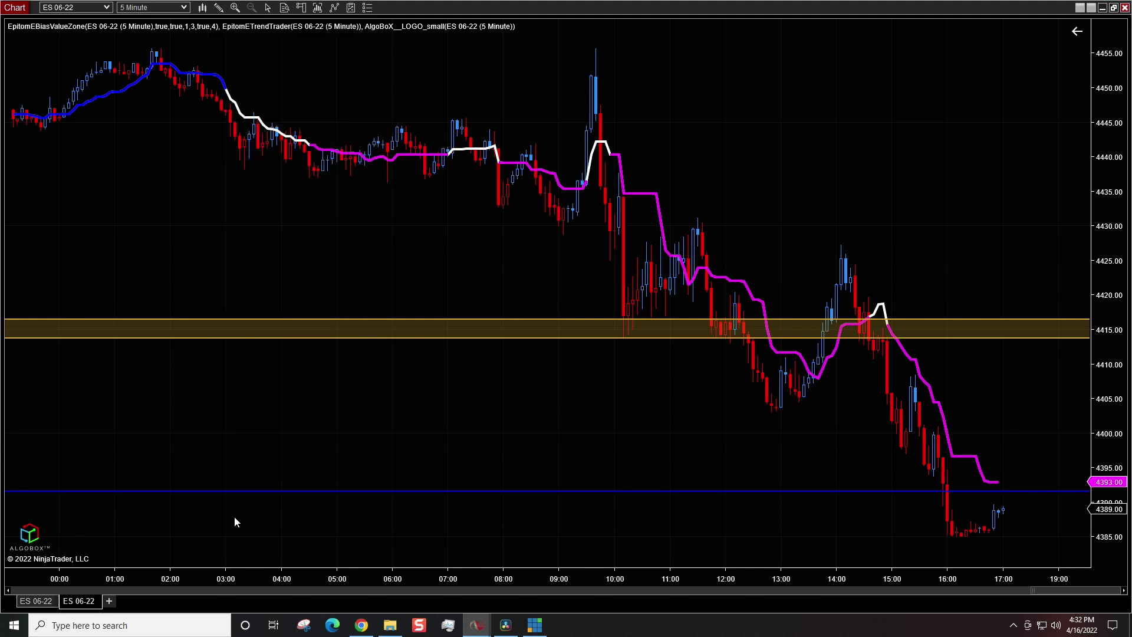
- Inspect the highlighted zone on the daily chart with an expanded price scale, and return to the 5-minute chart
click(36, 601)
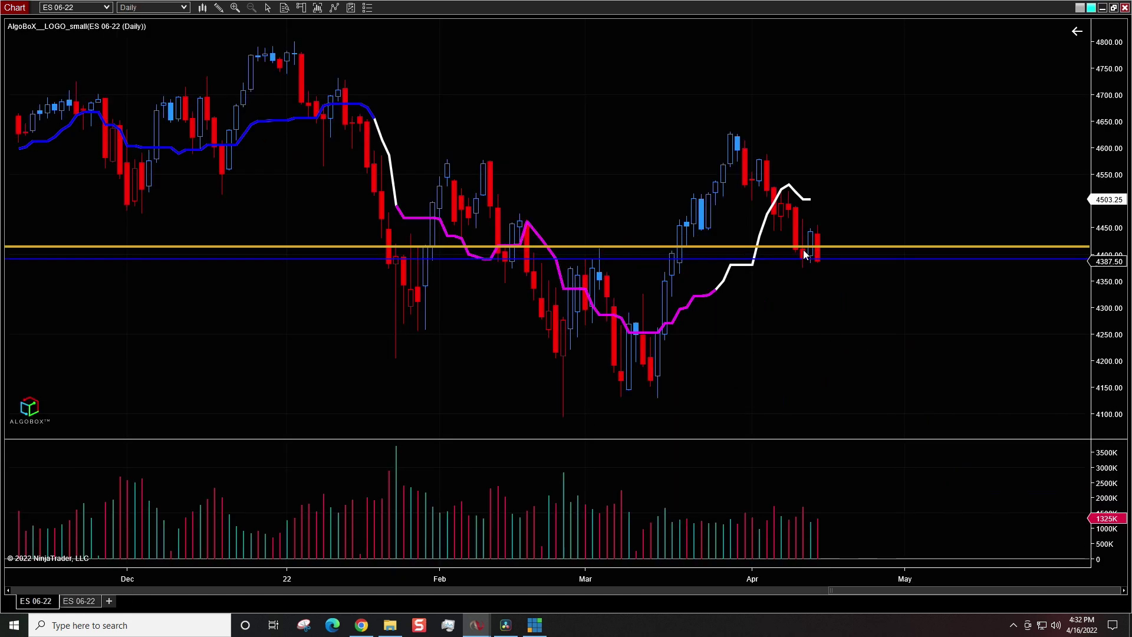
drag(1106, 366, 1107, 198)
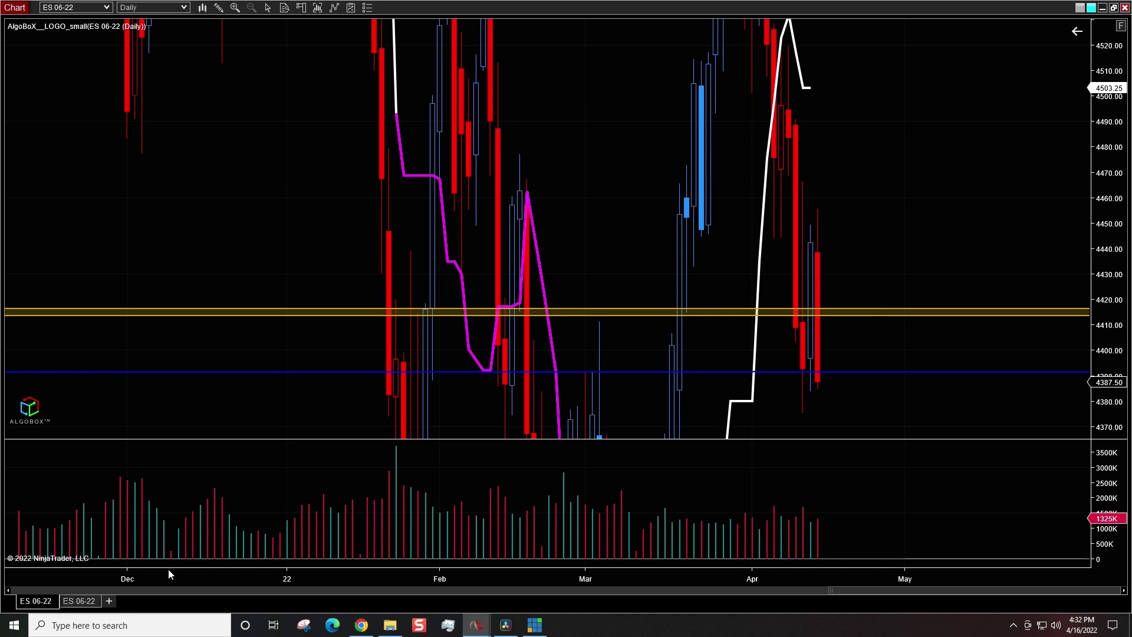
click(83, 601)
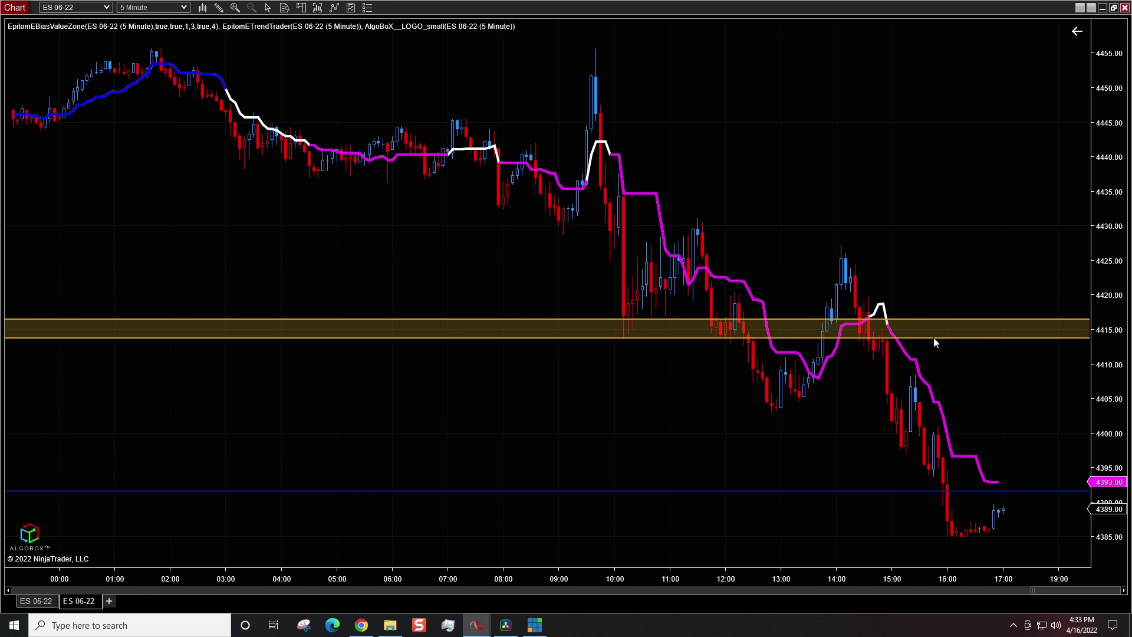
- Review the region highlight's Attach to setting and template save options, and close its properties without saving
right_click(575, 340)
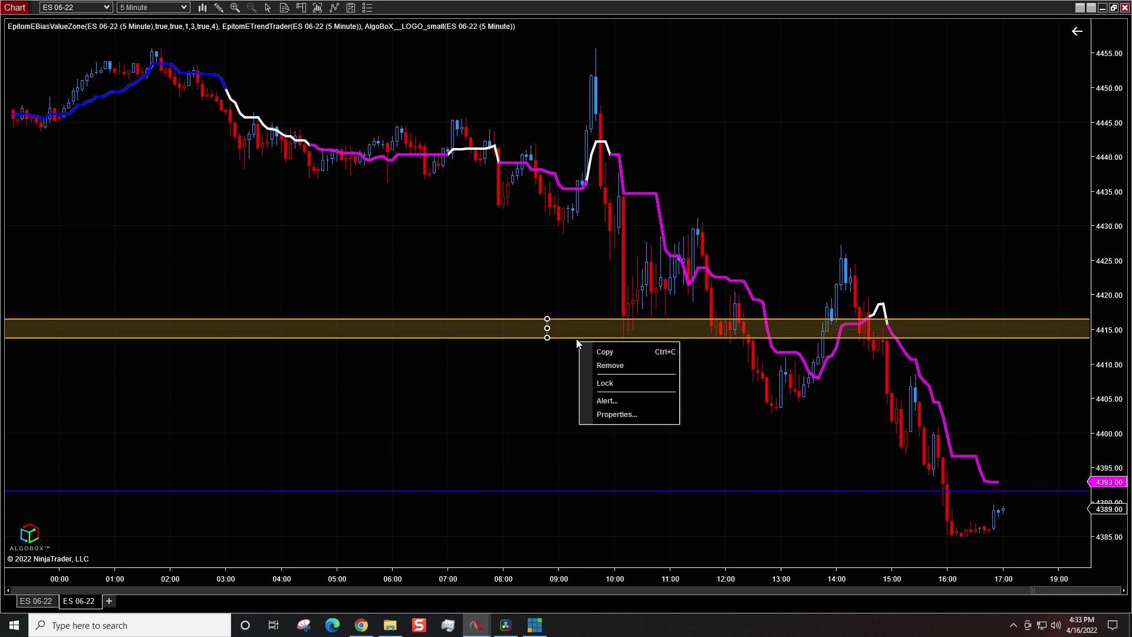
click(613, 413)
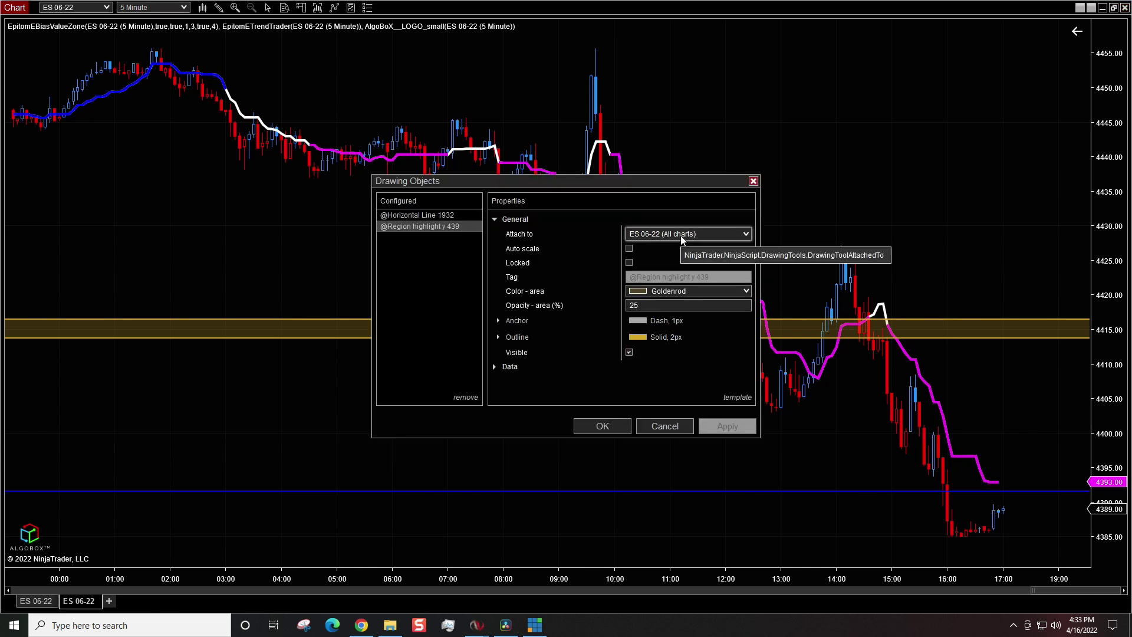
click(729, 399)
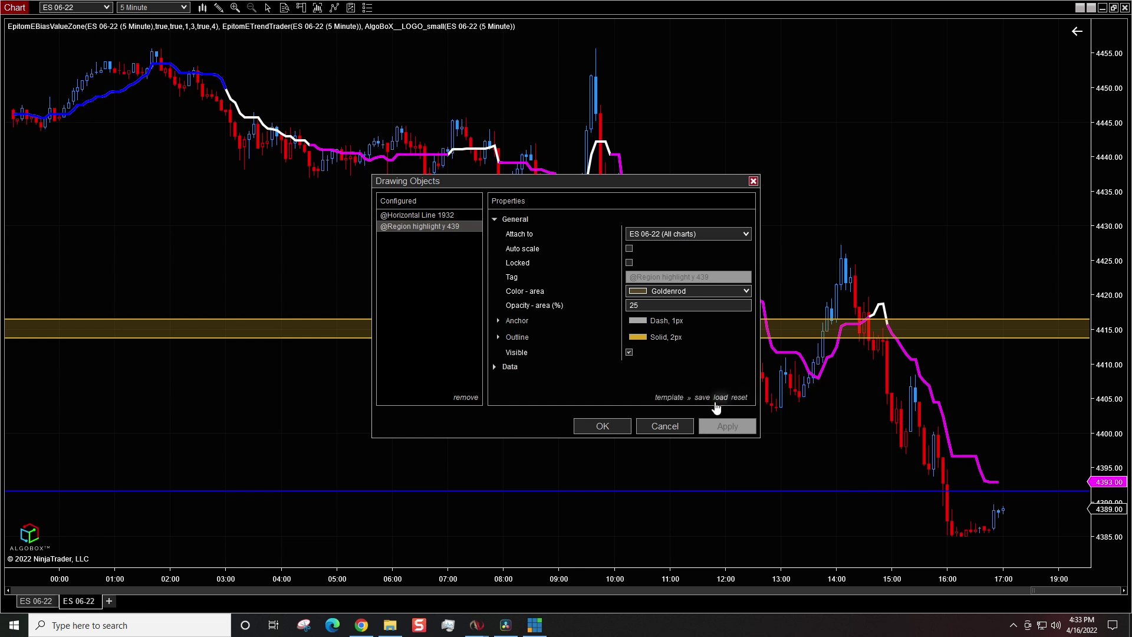
click(703, 398)
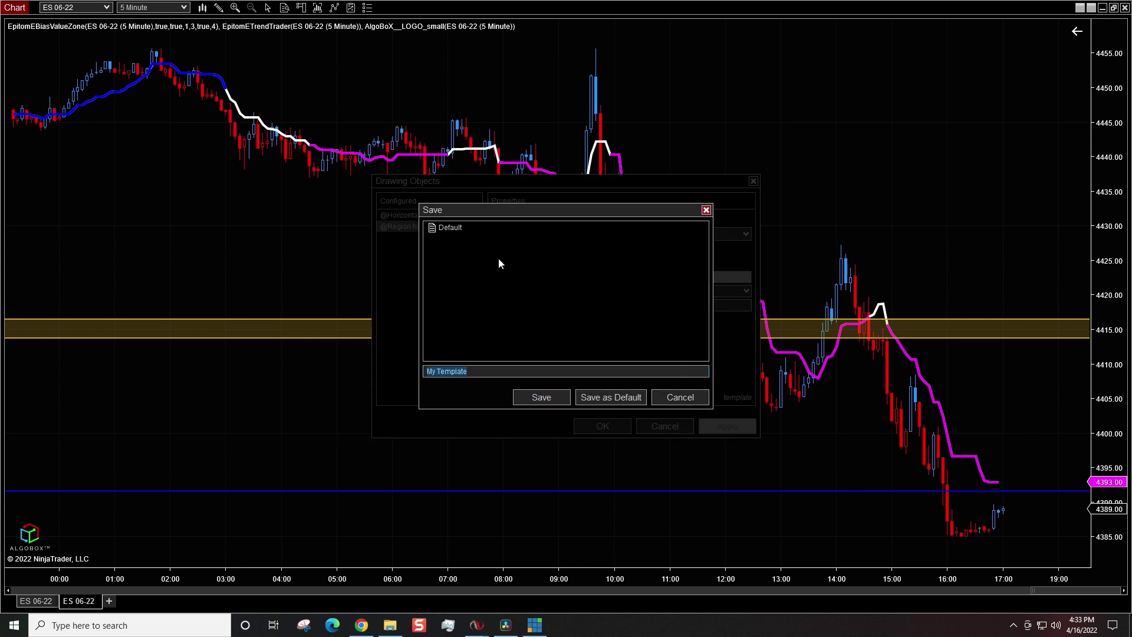
click(692, 399)
click(661, 428)
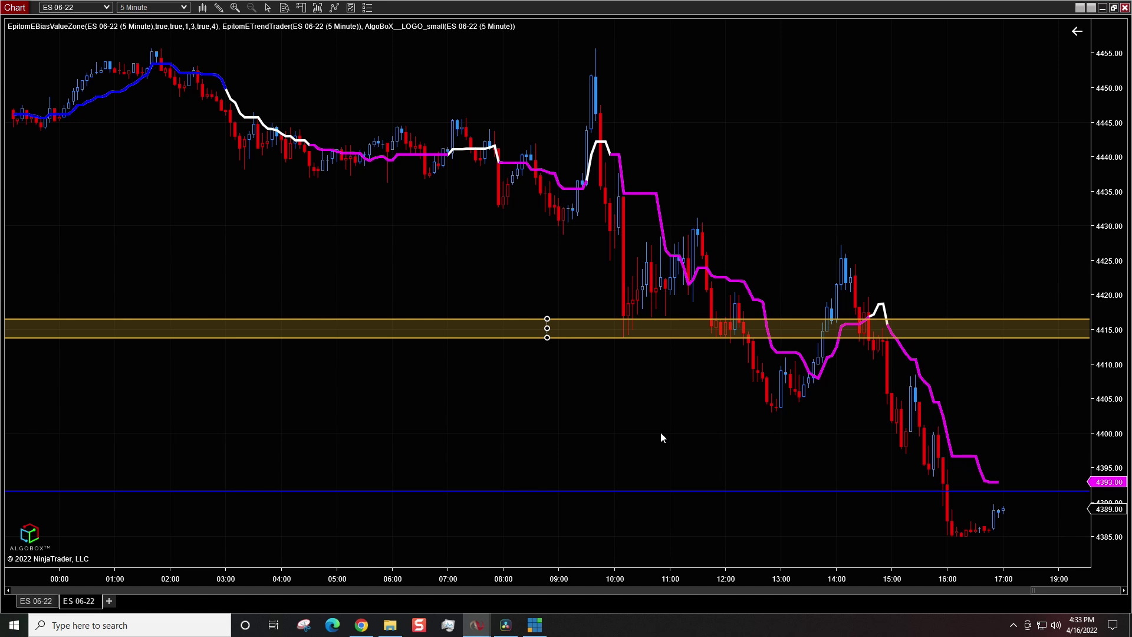
- Draw a Fibonacci retracement from about 4404 near 05:30 up to about 4423 near 07:00 on the 5-minute chart
click(369, 400)
drag(361, 404, 444, 276)
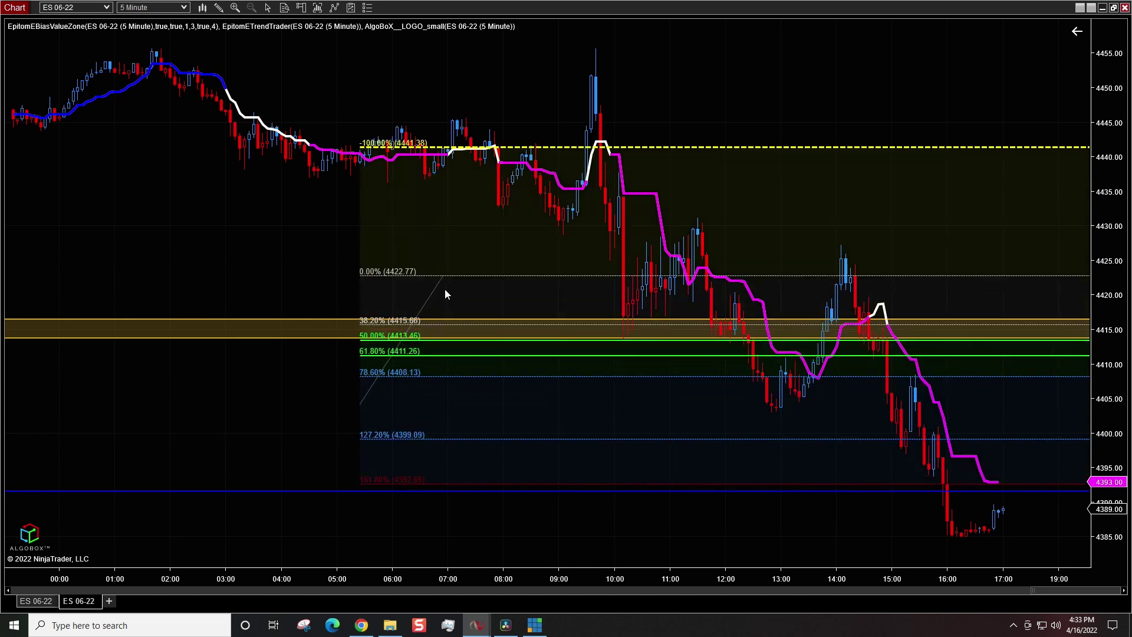
click(441, 278)
- Set the Fibonacci retracement's Attach to option to ES 06-22 (All charts)
right_click(443, 282)
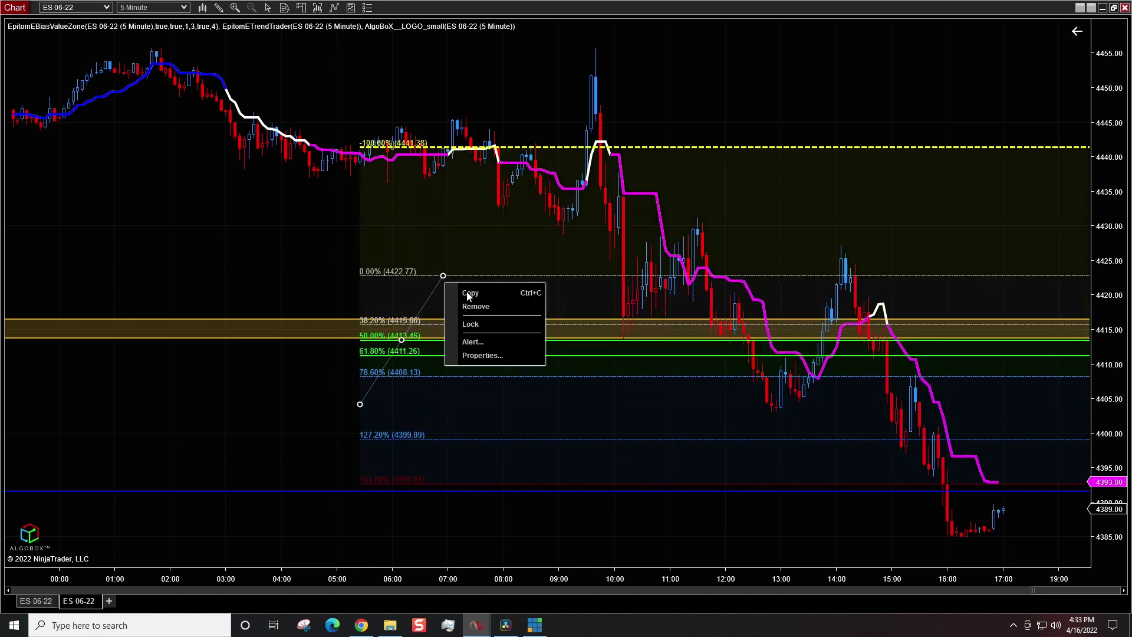
click(485, 355)
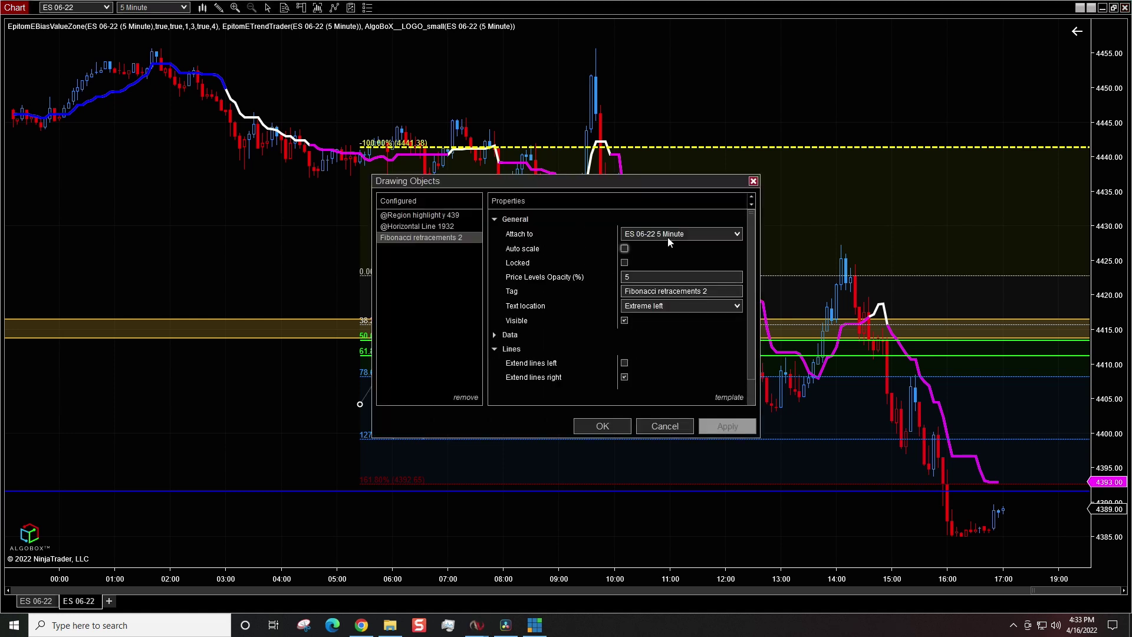
click(684, 235)
click(684, 261)
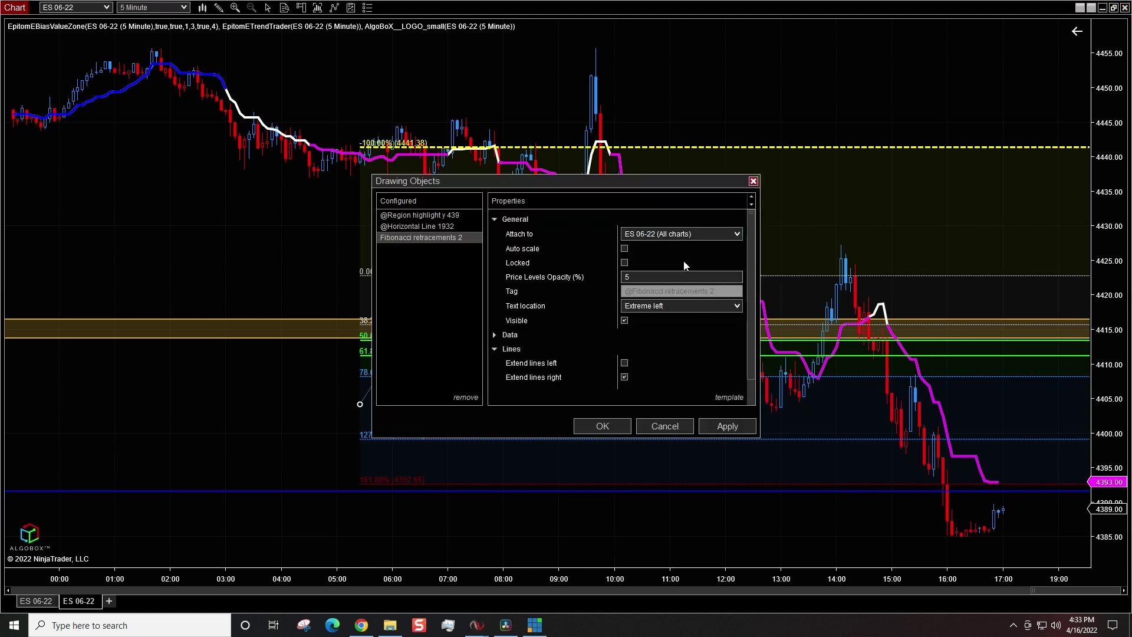
- View the Fibonacci retracement's template save options, and cancel the property changes without saving
mouse_move(727, 401)
click(694, 397)
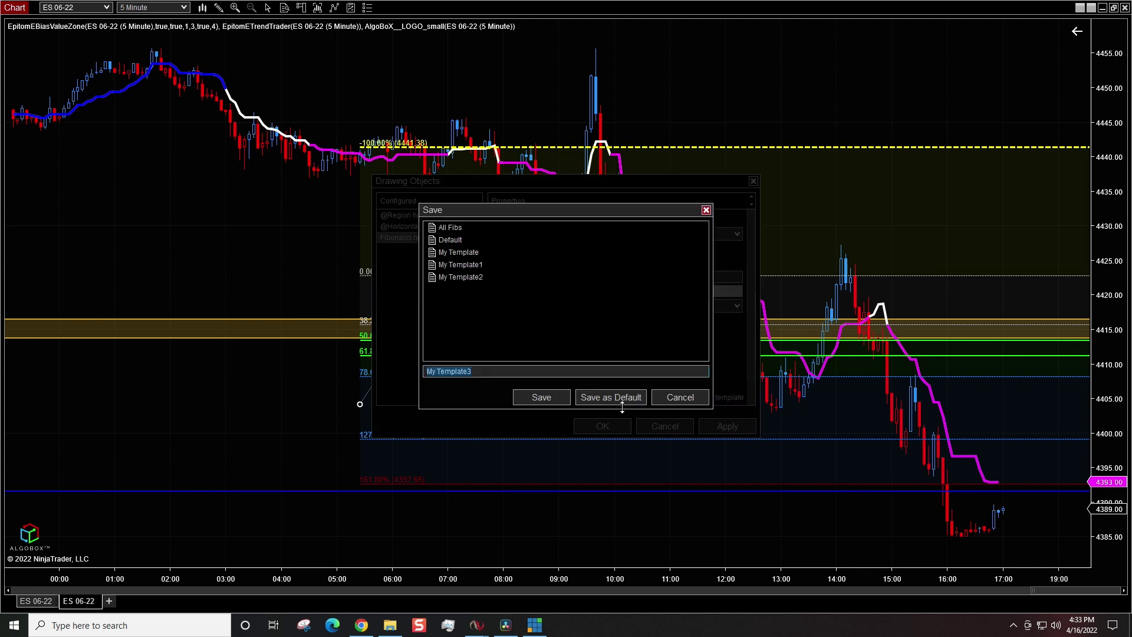
click(684, 403)
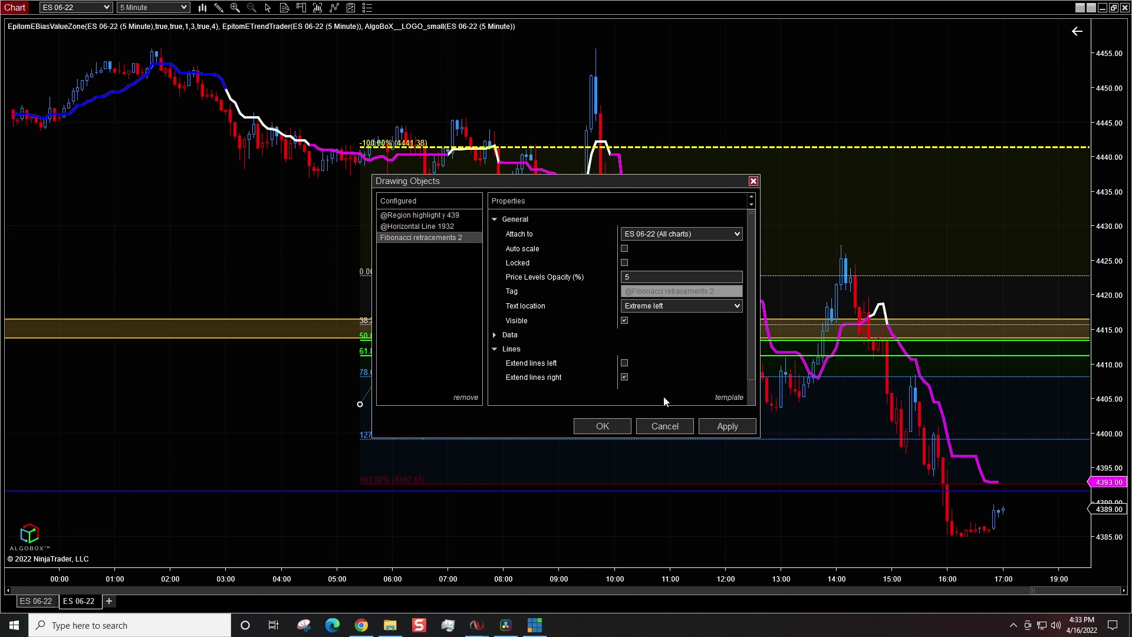
click(671, 428)
- Restore automatic price scaling on the daily chart and look back at its May to November history
click(34, 601)
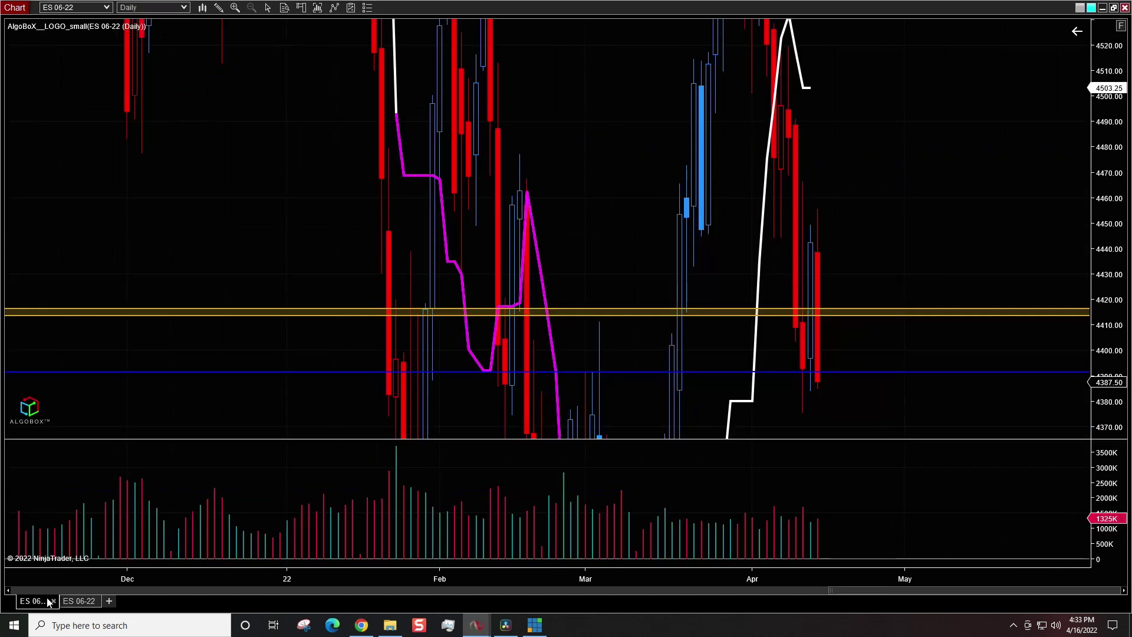
click(1120, 26)
click(105, 588)
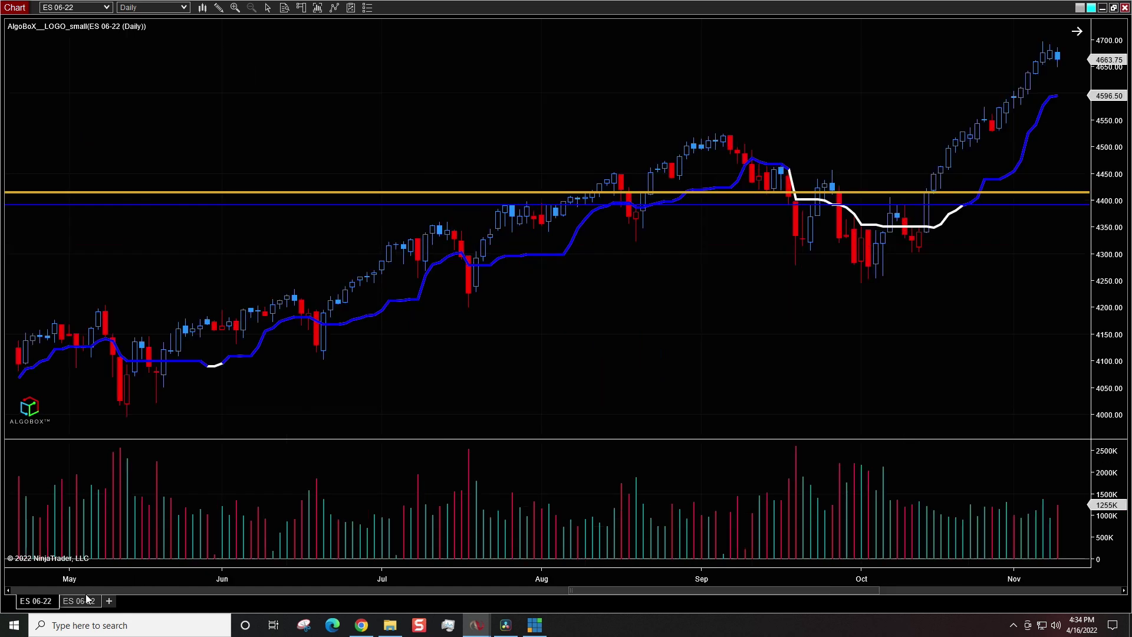
- Attach the Fibonacci retracement on the 5-minute chart to ES 06-22 (All charts) and accept the drawing object's properties
click(79, 601)
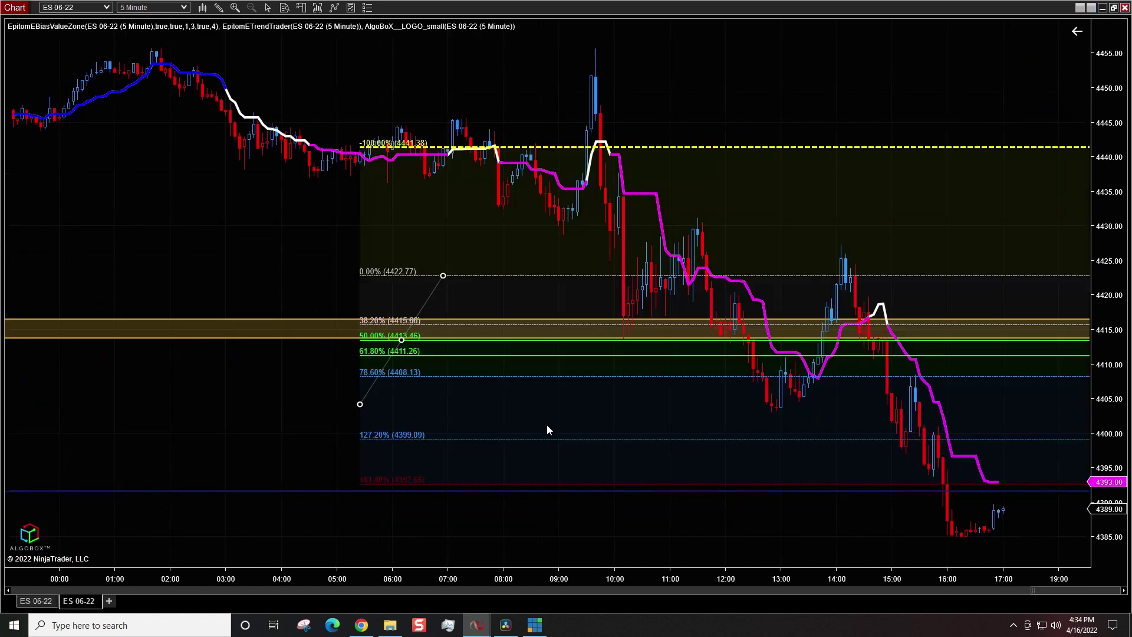
right_click(378, 385)
click(418, 459)
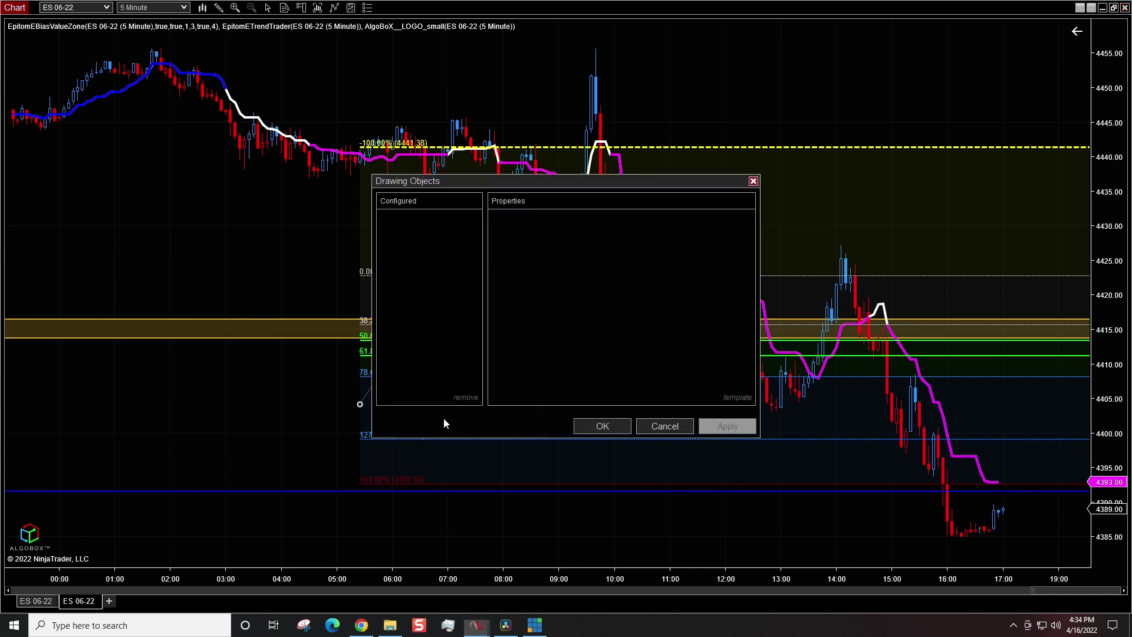
click(656, 234)
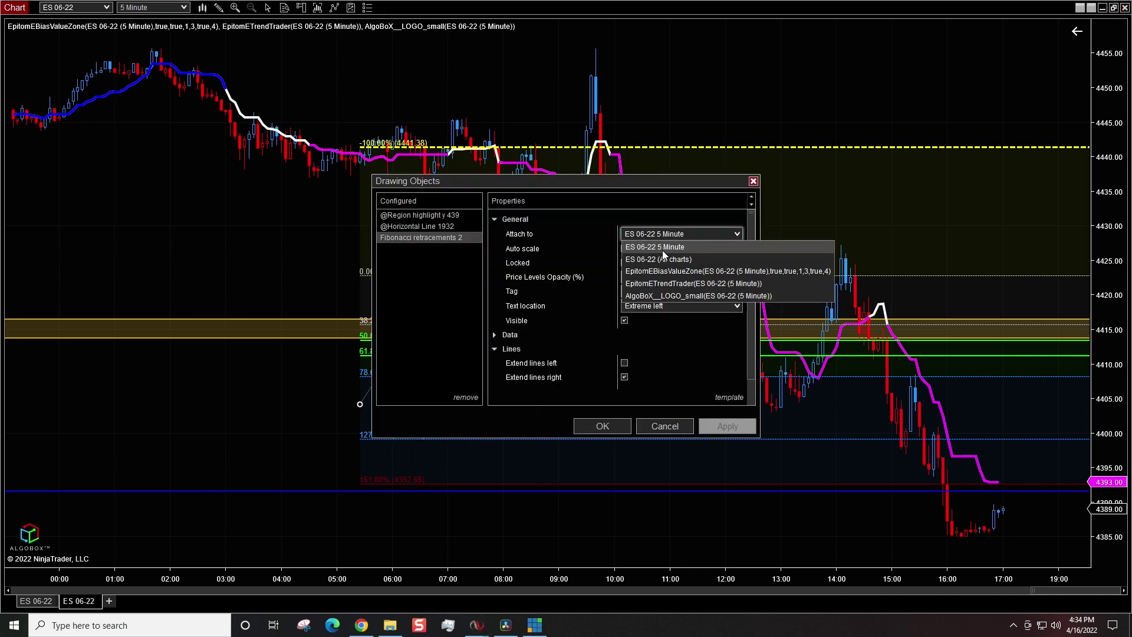
click(659, 260)
click(607, 426)
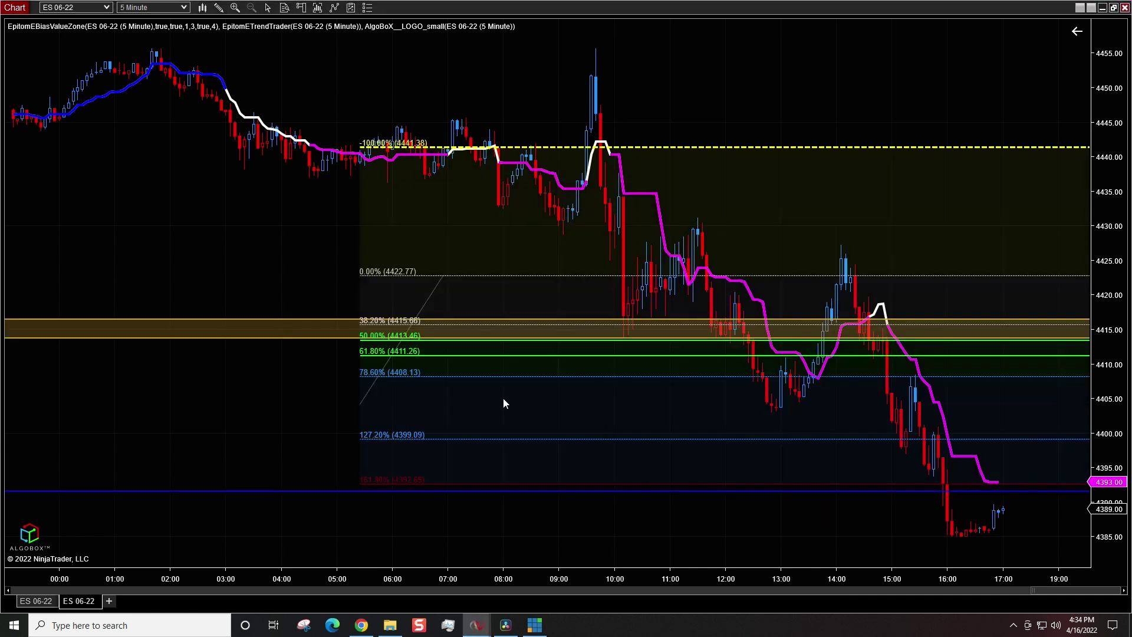
- Return the daily chart to its latest bars and stretch its price scale to examine the Fibonacci retracement levels there
click(27, 602)
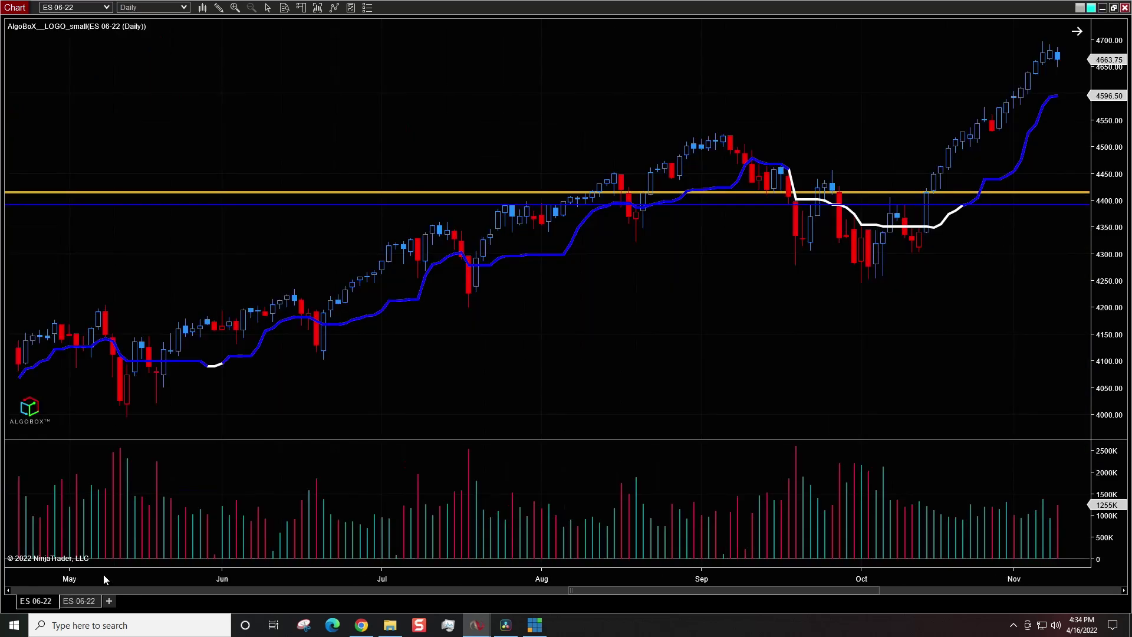
click(1077, 34)
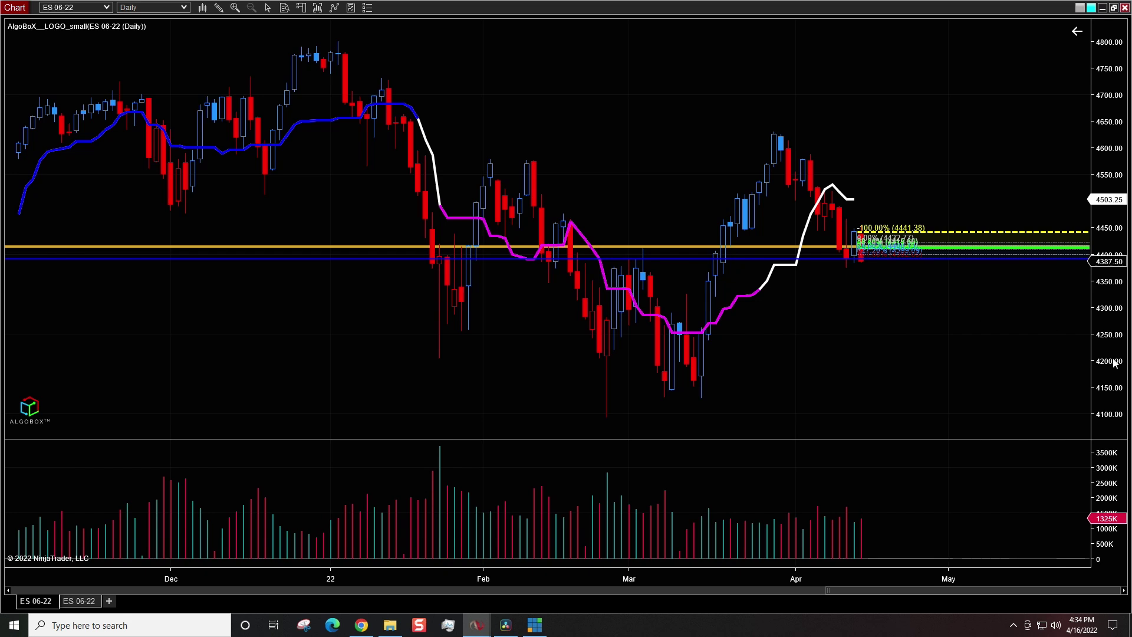
drag(1115, 363, 1117, 360)
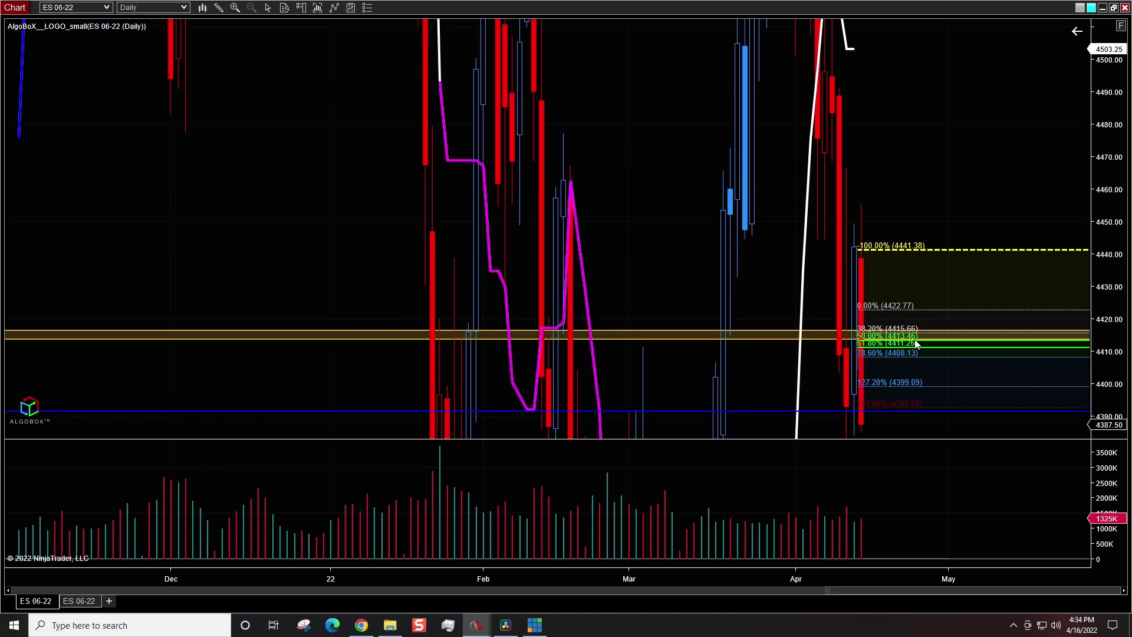